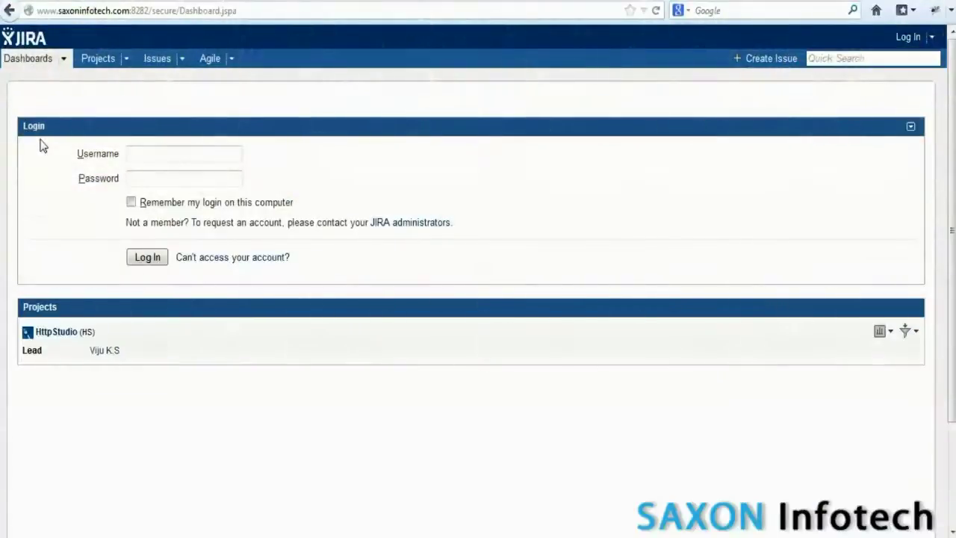
# - Log in with the account's username and password
pyautogui.click(140, 158)
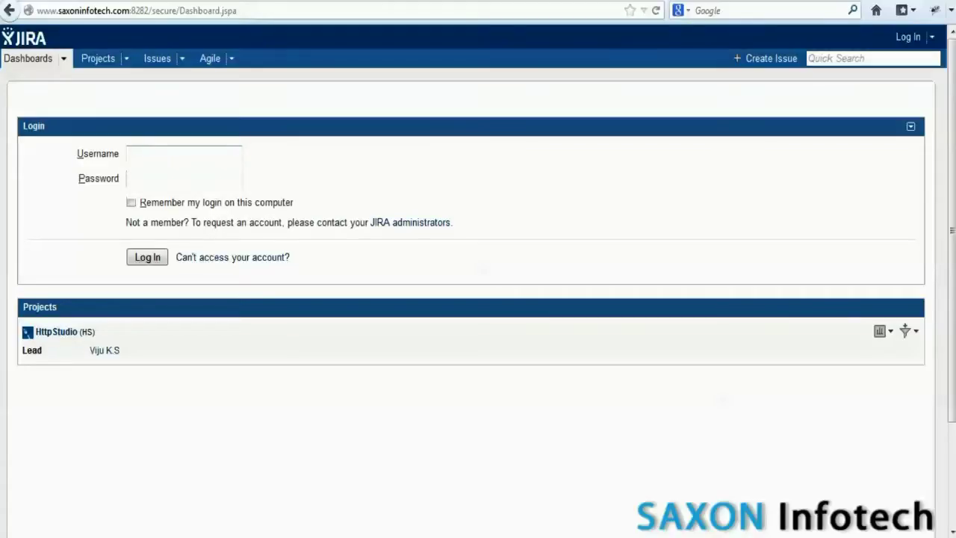
pyautogui.click(146, 257)
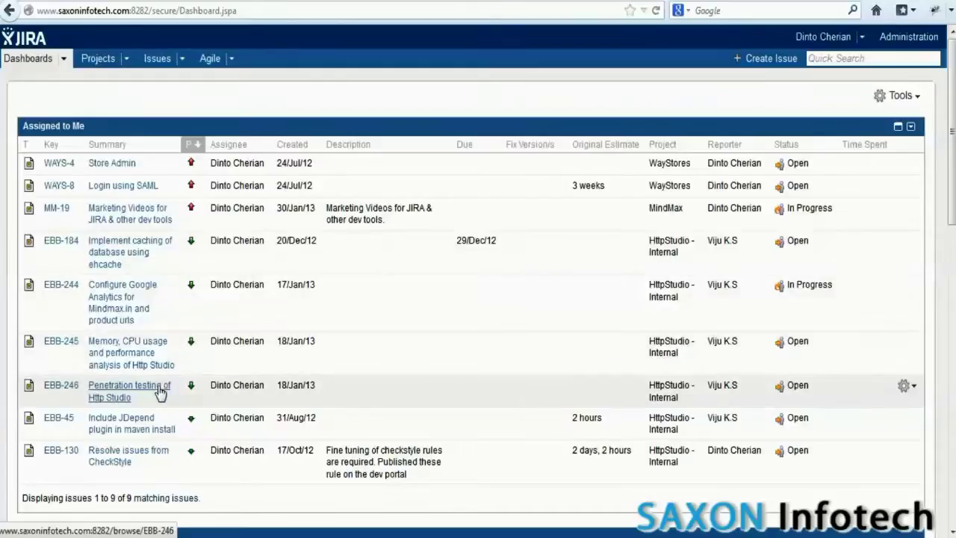
# - Open the HttpStudio - Internal project and look over its summary page, including the 30-day issue chart and activity stream
pyautogui.click(129, 60)
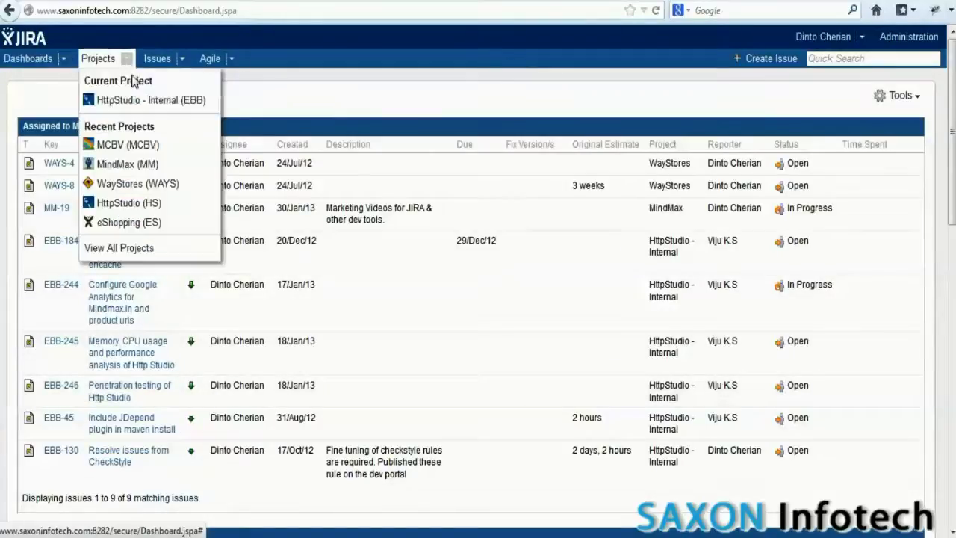
pyautogui.click(138, 103)
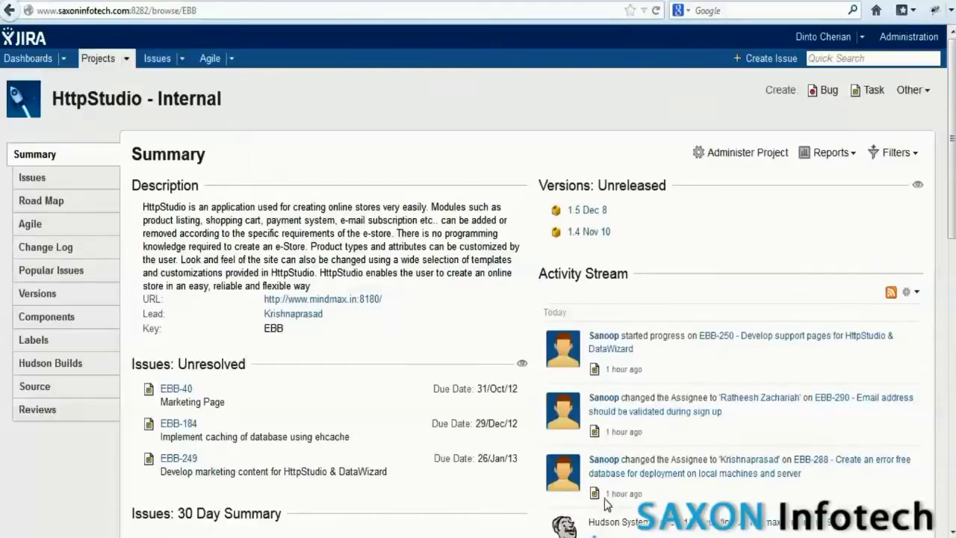
pyautogui.scroll(-3, 606, 508)
pyautogui.scroll(-4, 607, 508)
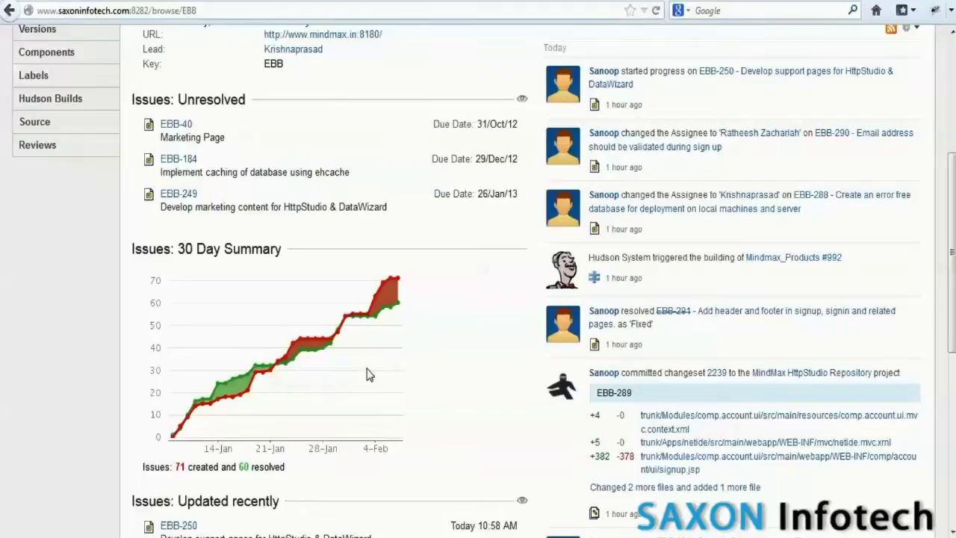
pyautogui.scroll(5, 366, 374)
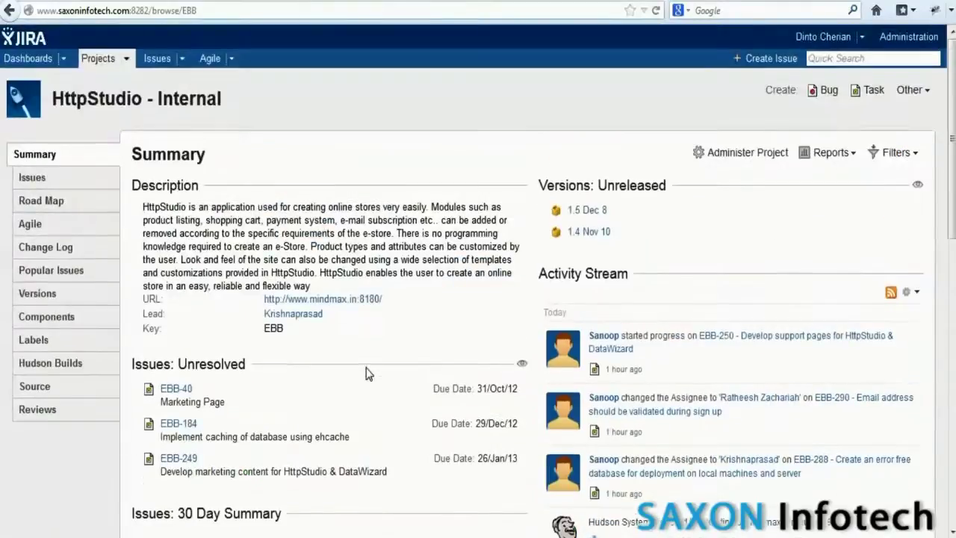
# - Examine the project's issue breakdown and its administration page, and exit administration
pyautogui.click(67, 178)
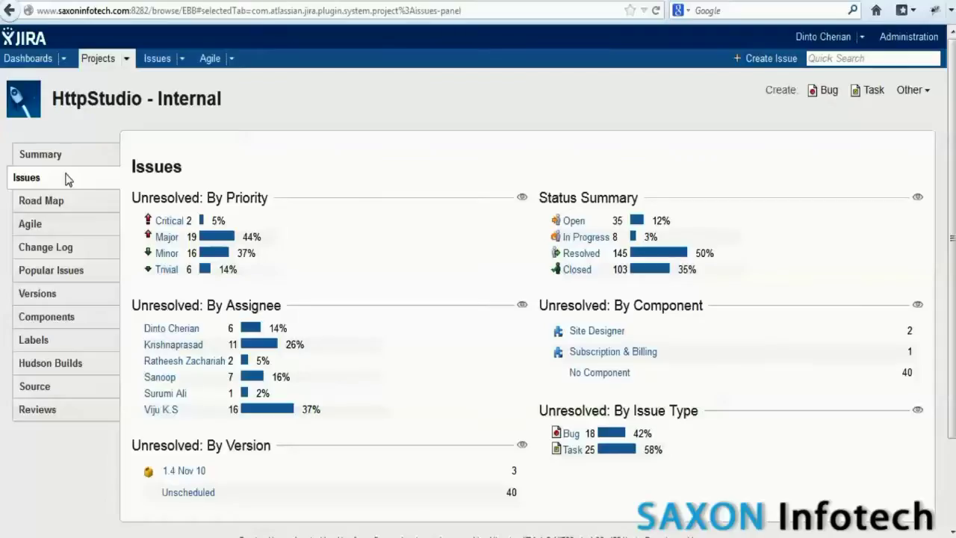
pyautogui.click(61, 157)
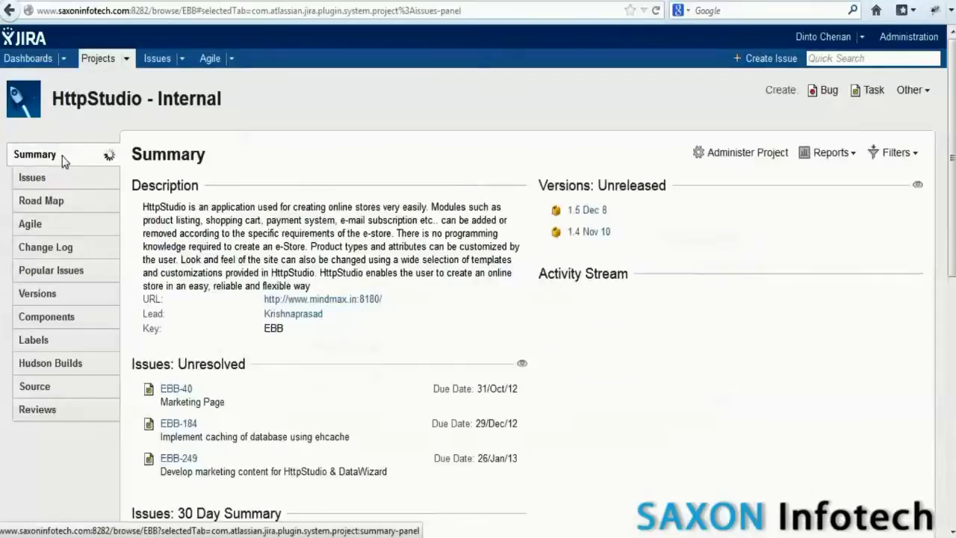
pyautogui.click(734, 157)
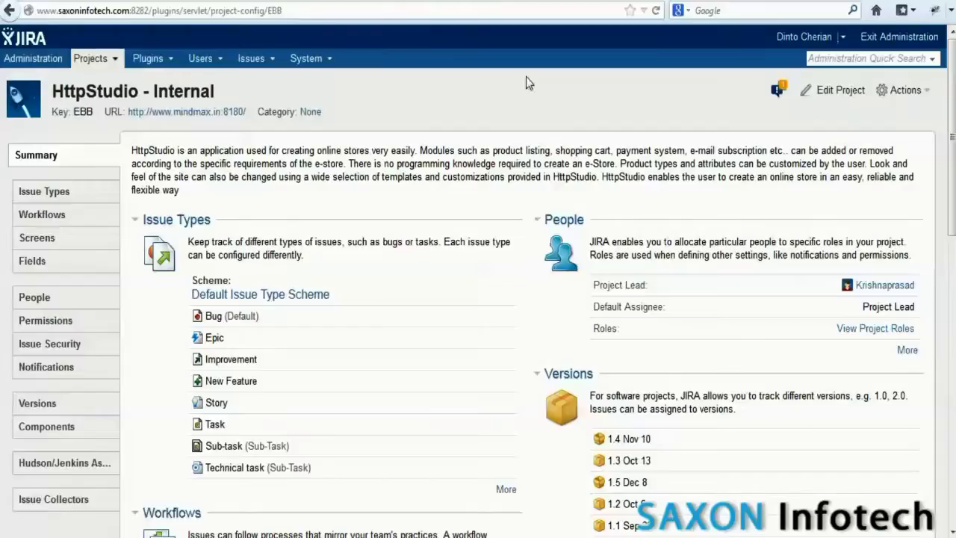
pyautogui.click(900, 43)
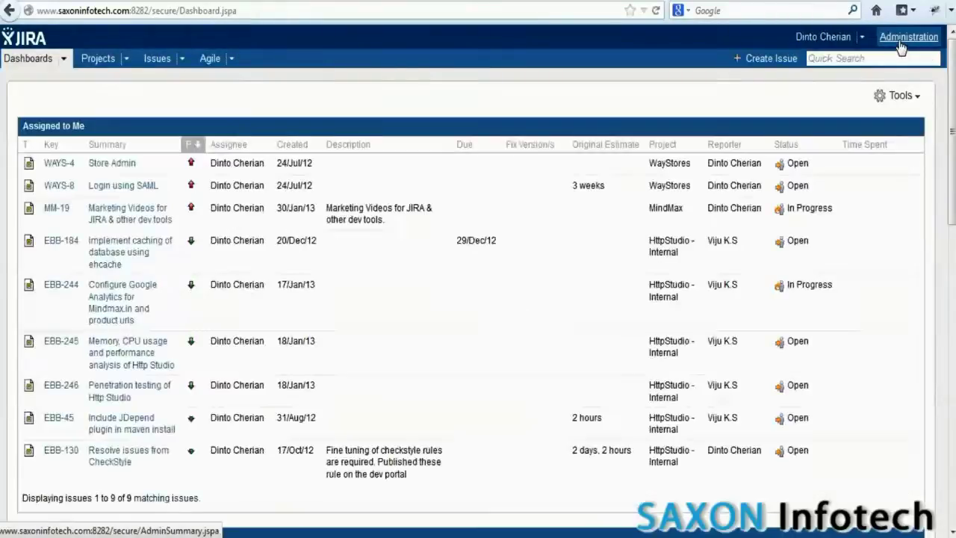
# - Start a new Task issue in HttpStudio - Internal with the summary "Sample Issue" and the description "This is a sample issue."
pyautogui.click(763, 60)
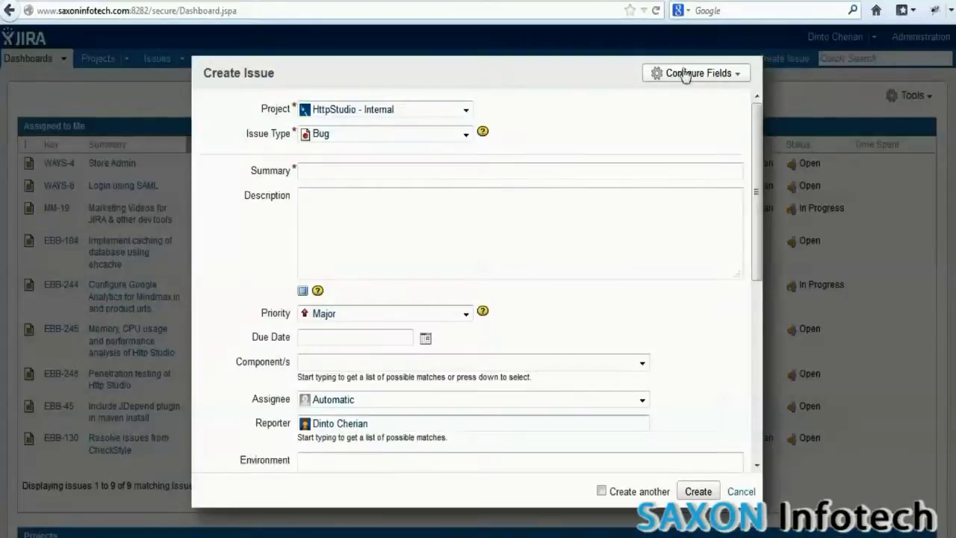
pyautogui.click(464, 136)
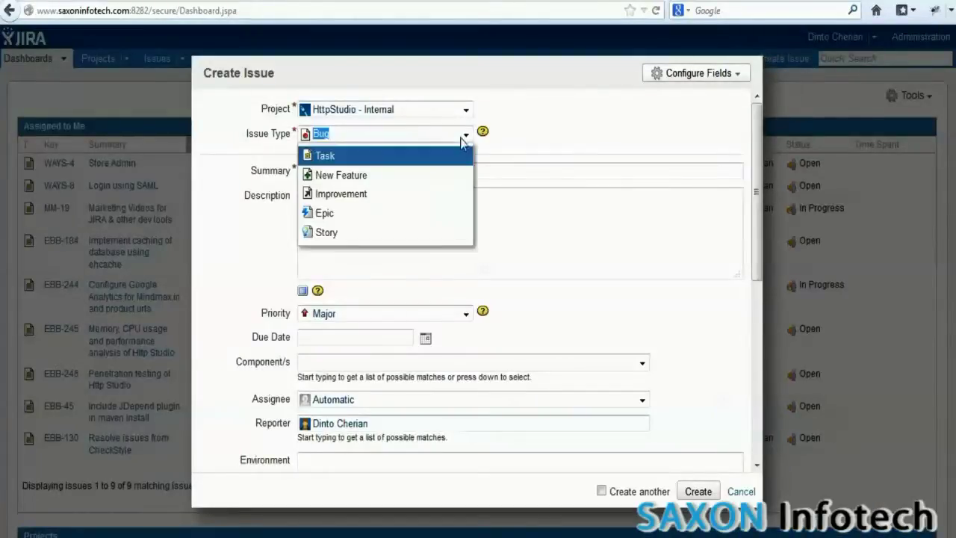
pyautogui.click(426, 158)
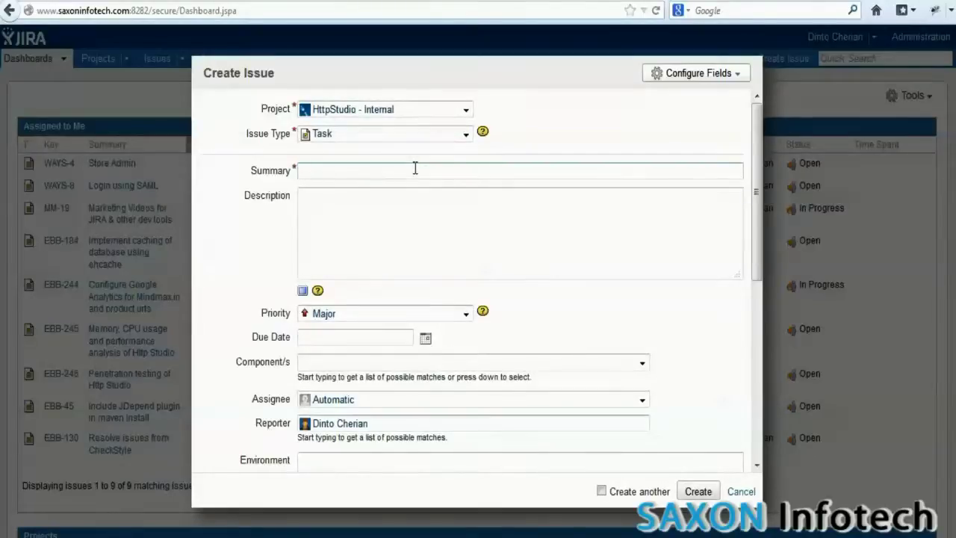
pyautogui.write('Sample Issue')
pyautogui.press('Tab')
pyautogui.write('Th')
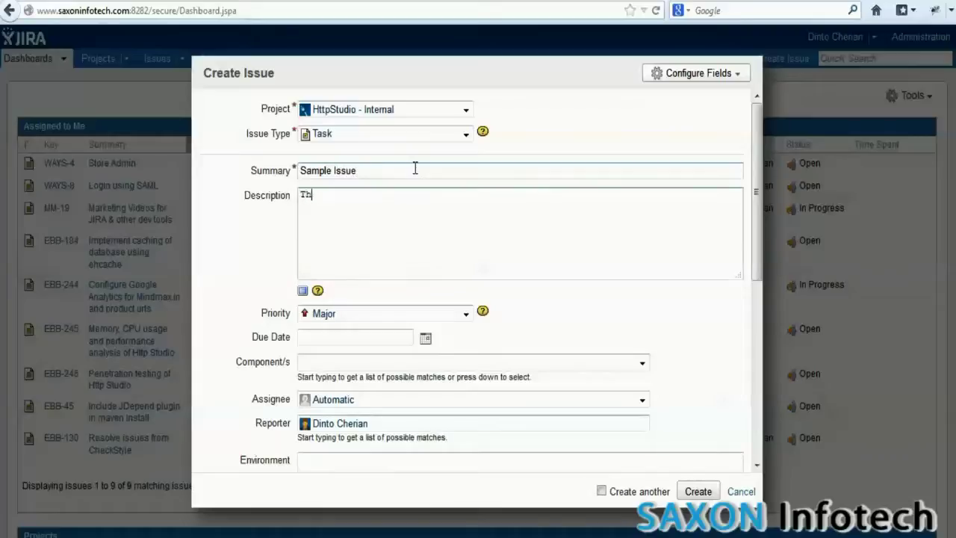
pyautogui.write('is is a sample is')
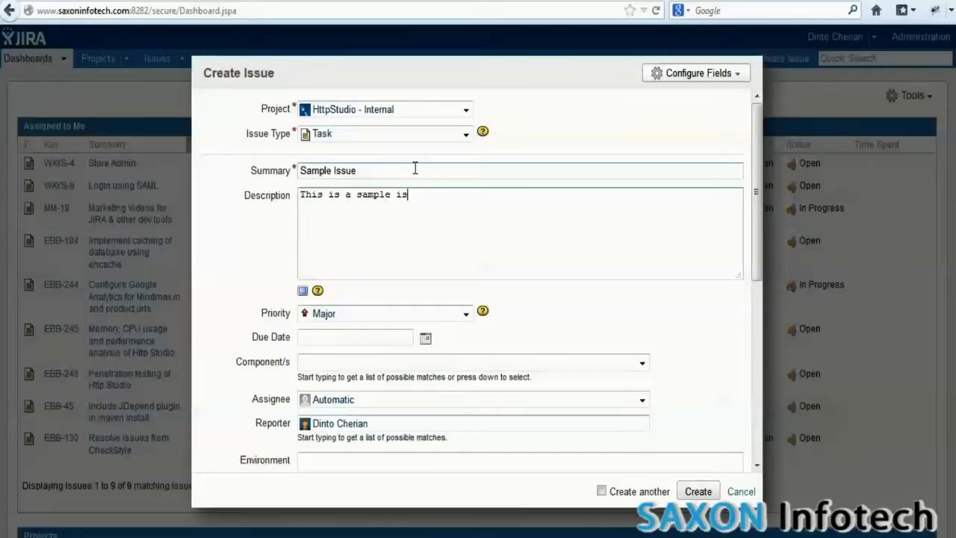
pyautogui.write('sue.')
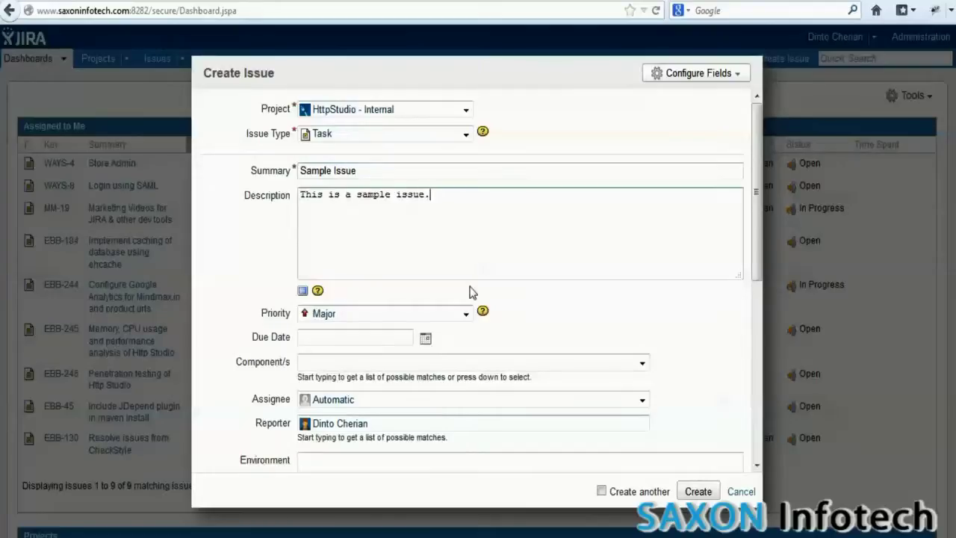
# - Set the new issue's priority to Minor and its due date to 15/Feb/13
pyautogui.click(465, 314)
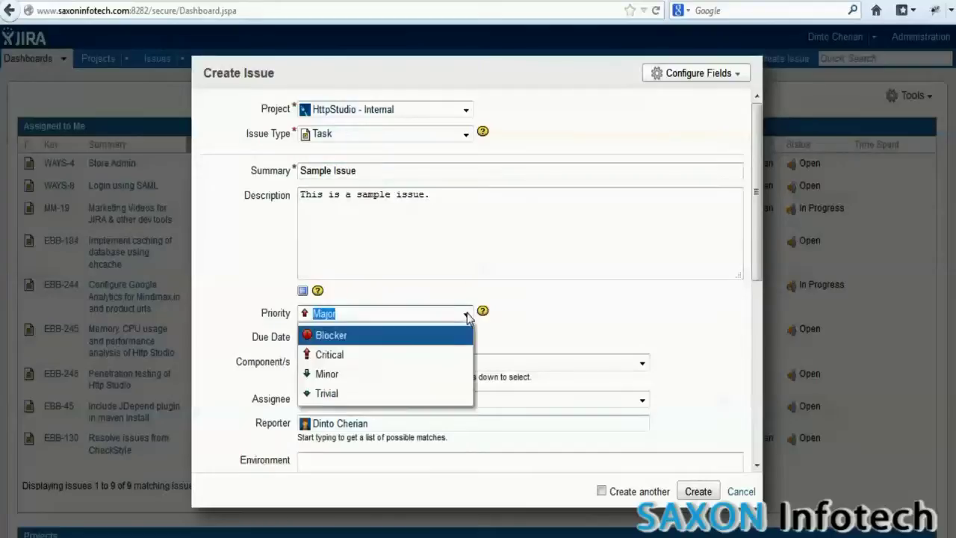
pyautogui.click(438, 373)
pyautogui.press('Tab')
pyautogui.click(425, 340)
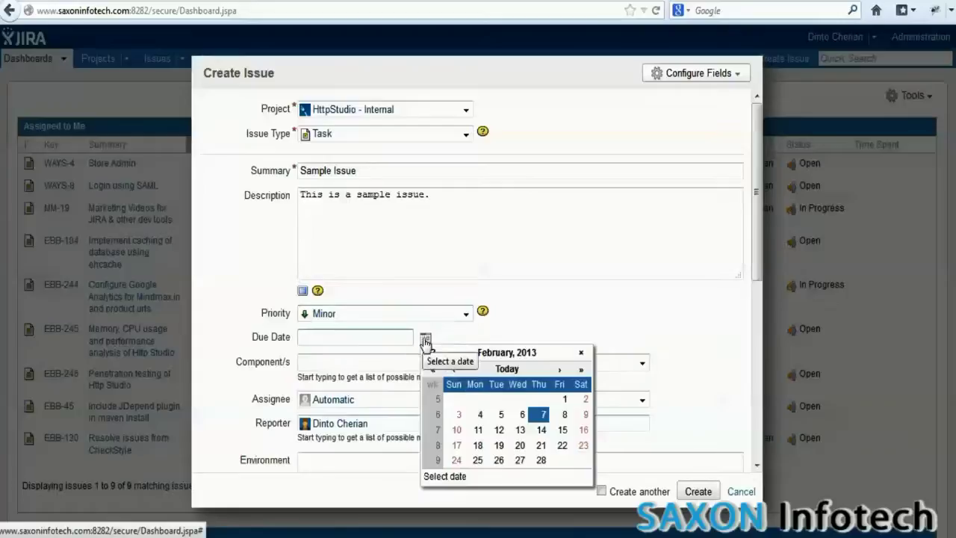
pyautogui.click(562, 431)
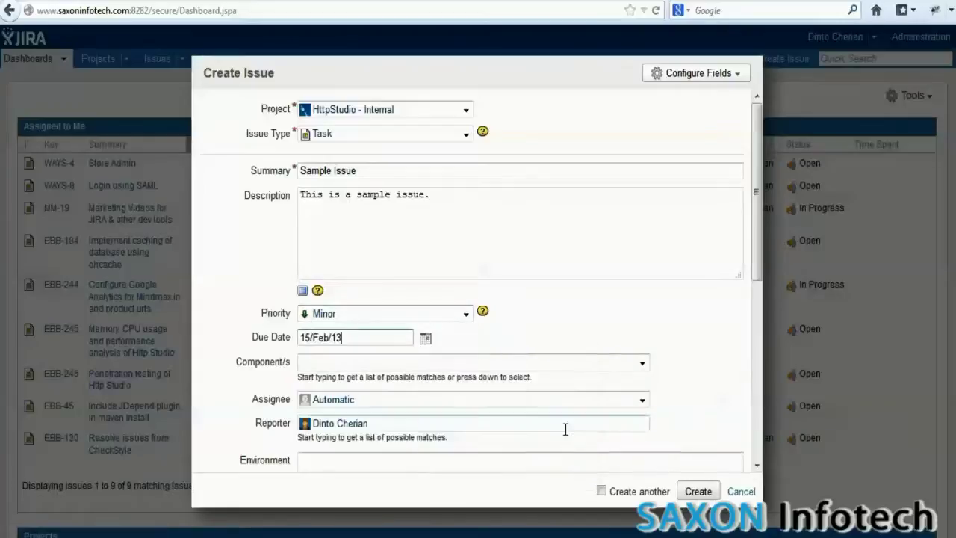
# - Find the responsible team member by name and make them the new issue's assignee
pyautogui.click(475, 403)
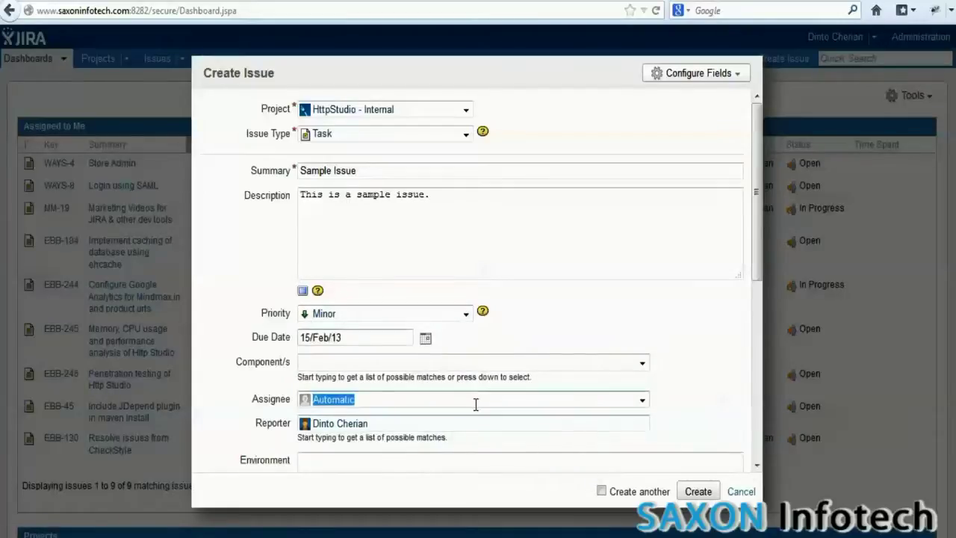
pyautogui.write('krish')
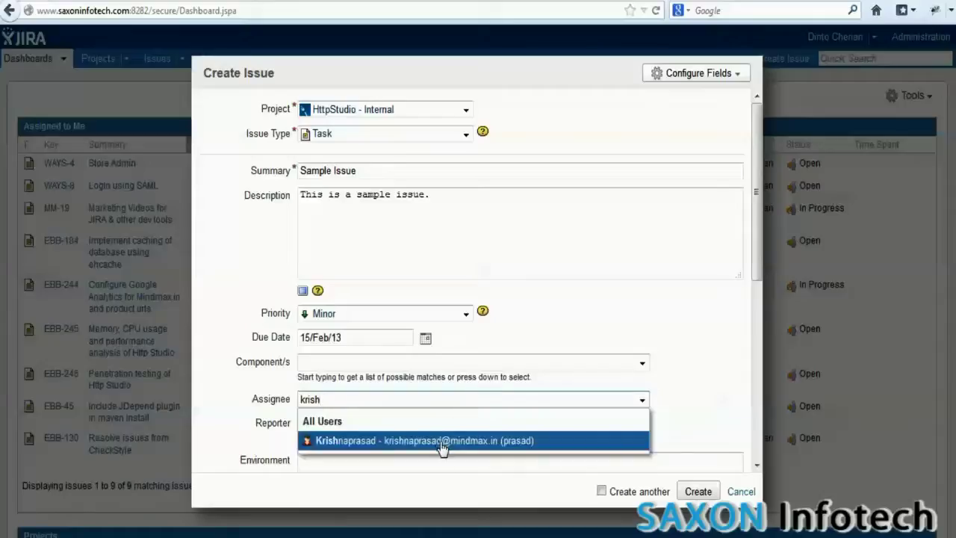
pyautogui.click(441, 441)
# - Set the affected version to 1.3 Oct 13 and the fix version to 1.5 Dec 8, and create the issue
pyautogui.scroll(-3, 441, 443)
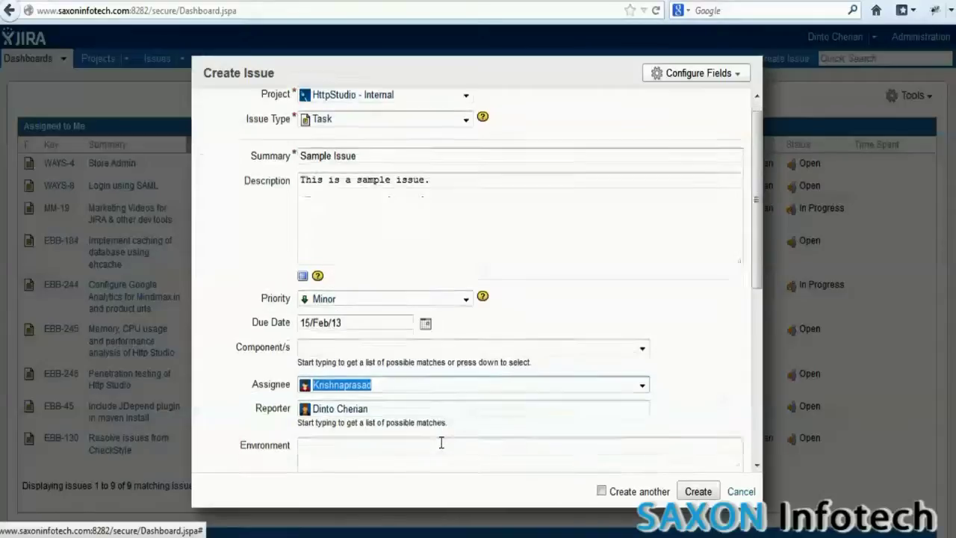
pyautogui.scroll(-5, 441, 443)
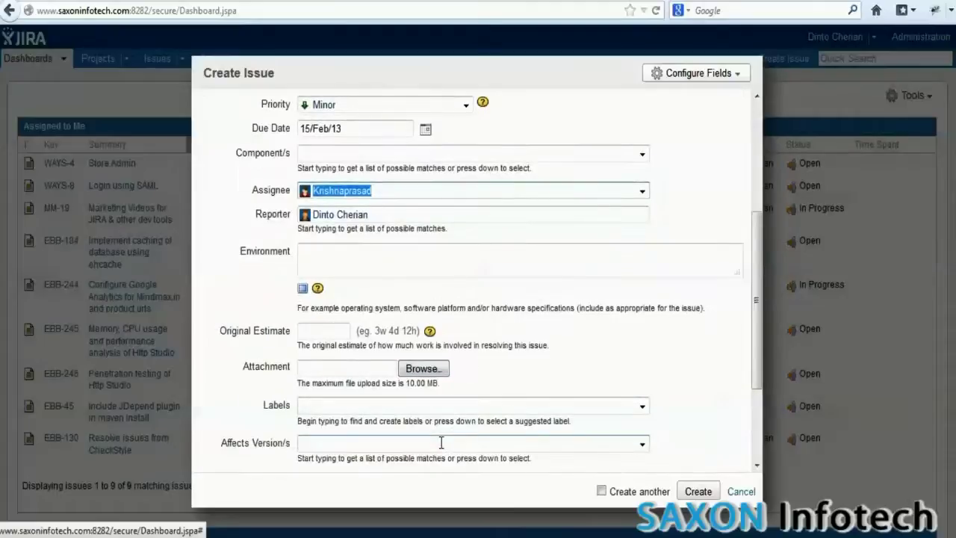
pyautogui.click(441, 442)
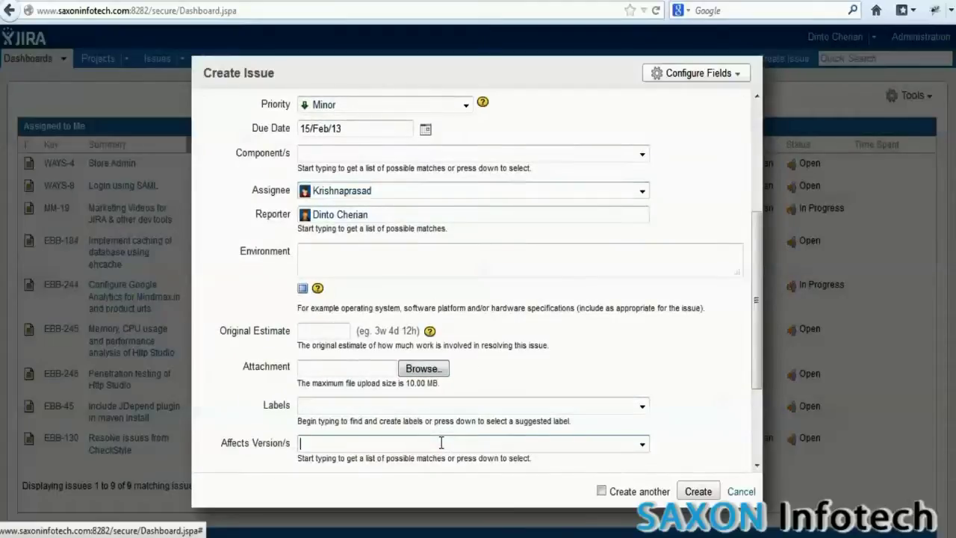
pyautogui.click(642, 444)
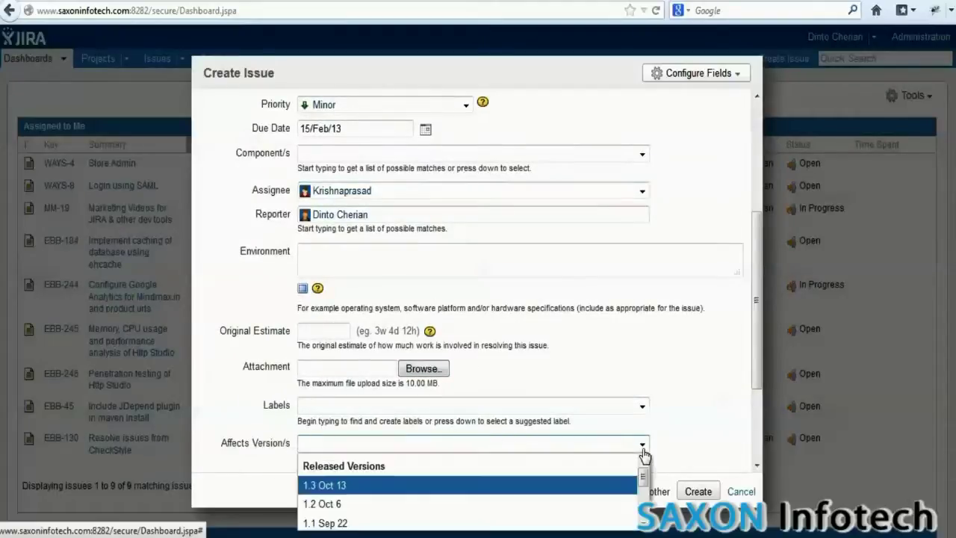
pyautogui.click(603, 487)
pyautogui.scroll(-2, 599, 453)
pyautogui.scroll(-2, 601, 445)
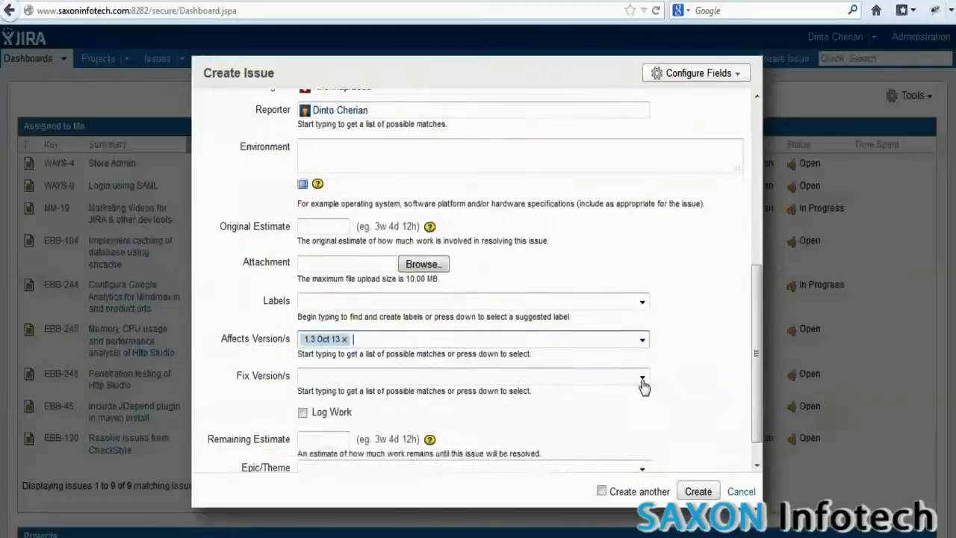
pyautogui.click(642, 378)
pyautogui.click(619, 418)
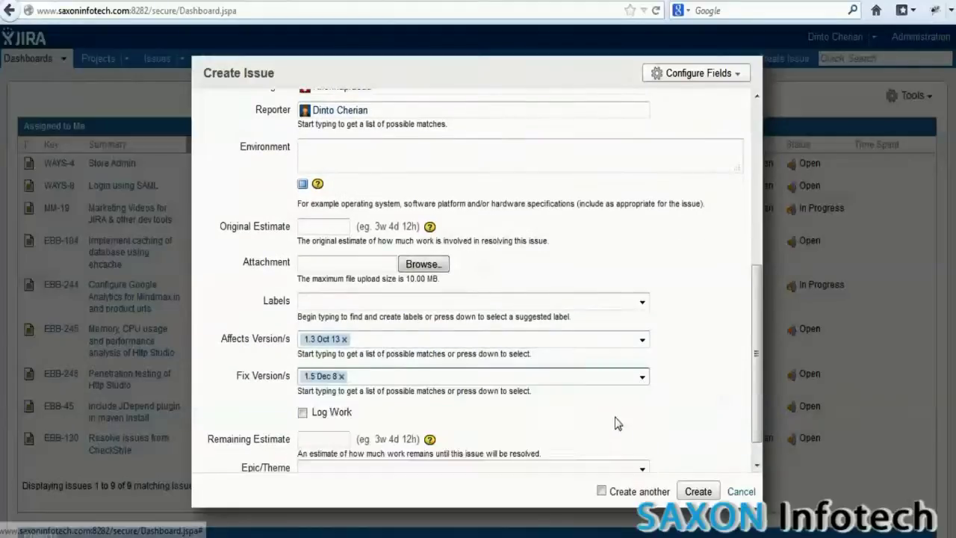
pyautogui.scroll(-1, 612, 422)
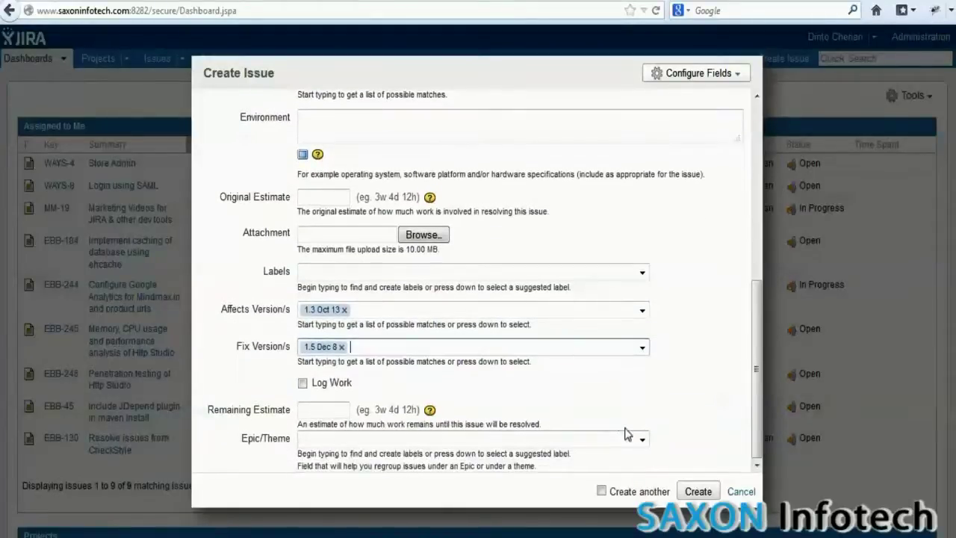
pyautogui.click(696, 491)
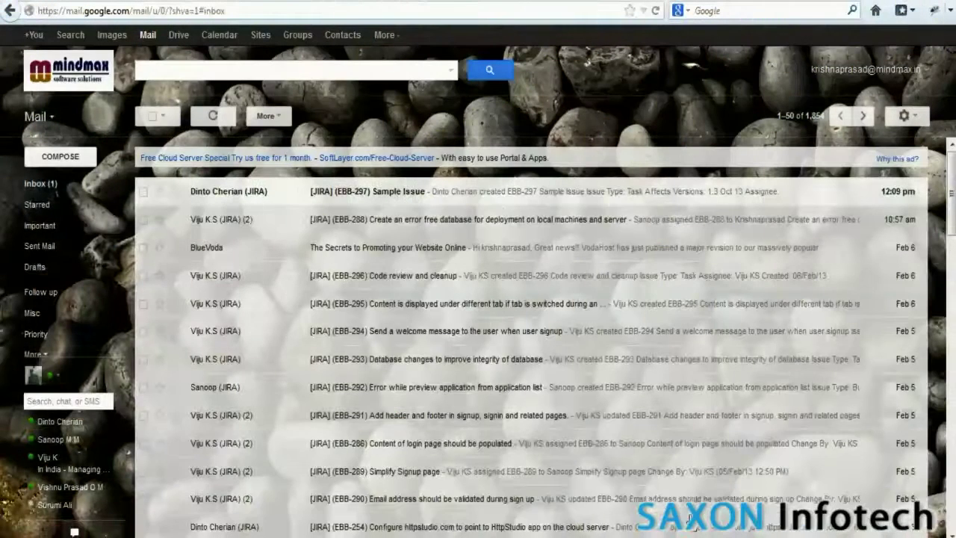
# - In the assignee's Gmail inbox, open the notification for EBB-297 Sample Issue and review the issue's details
pyautogui.click(407, 193)
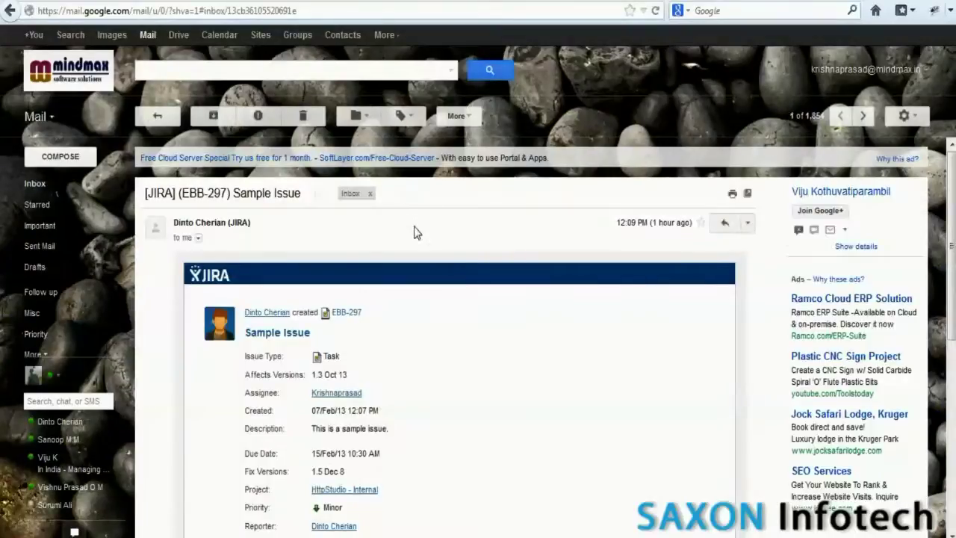
pyautogui.scroll(-2, 414, 231)
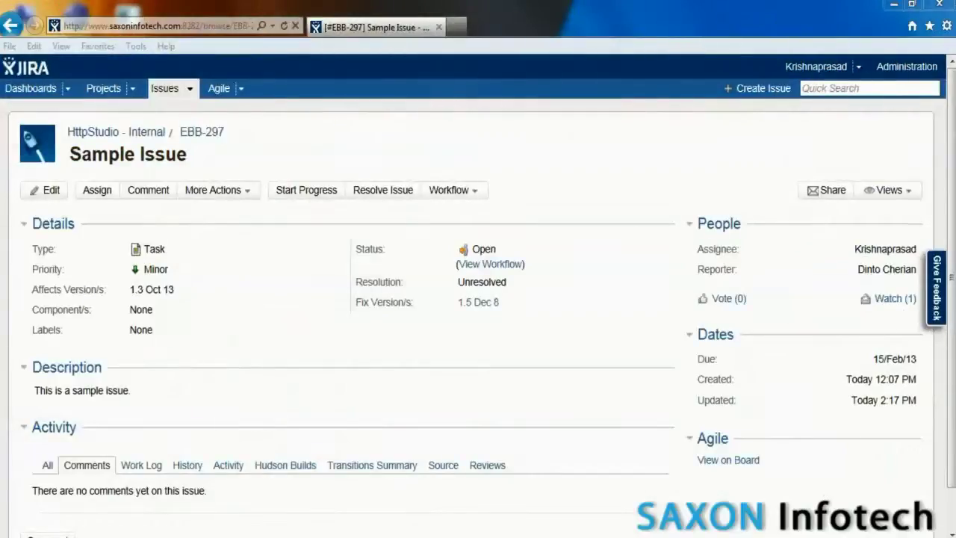
# - As the assignee, resolve Sample Issue as Fixed with the comment "Issue resolved."
pyautogui.click(393, 191)
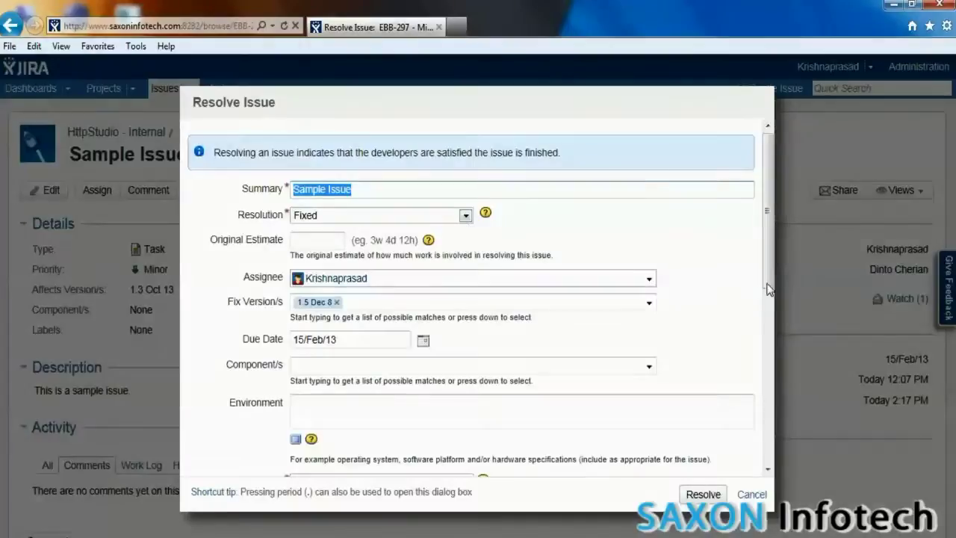
pyautogui.moveTo(769, 289); pyautogui.dragTo(779, 486)
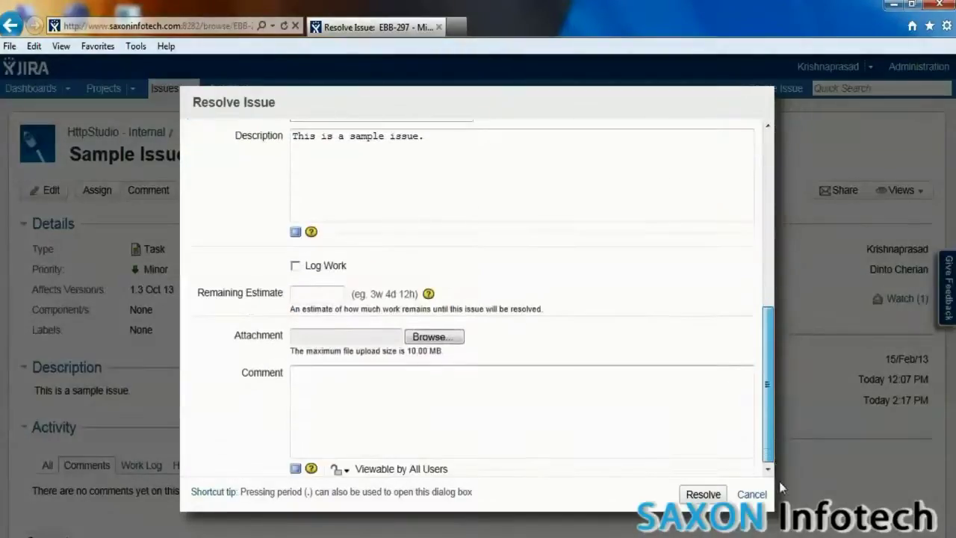
pyautogui.click(690, 435)
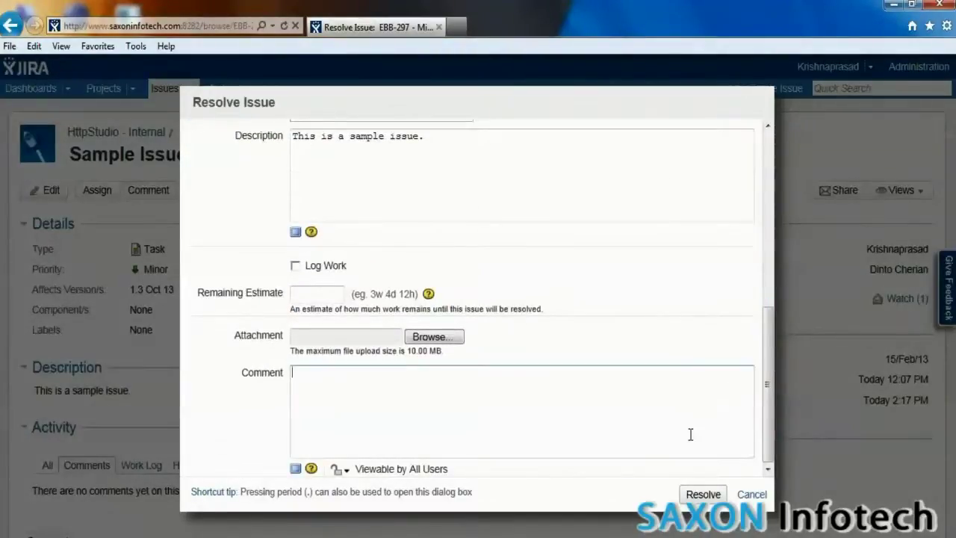
pyautogui.write('Issue resol')
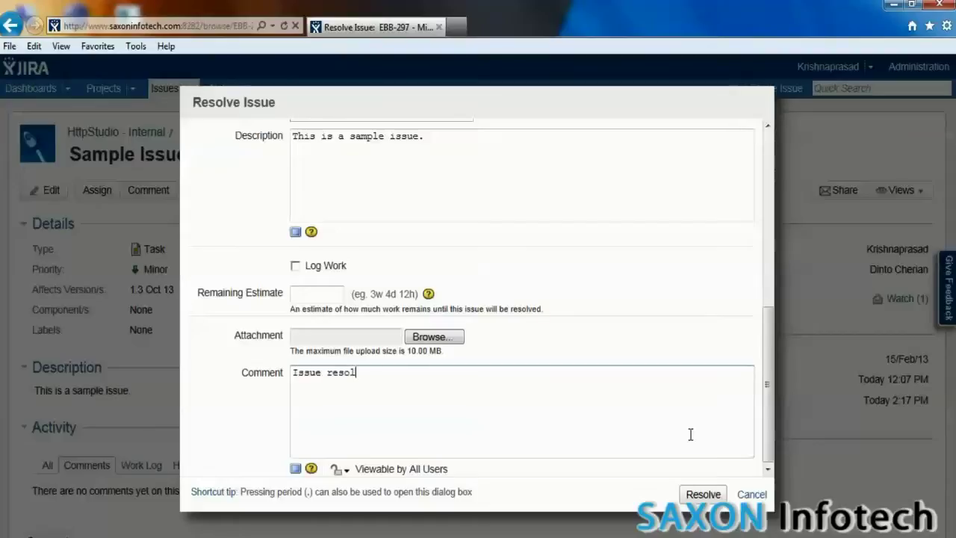
pyautogui.write('ved')
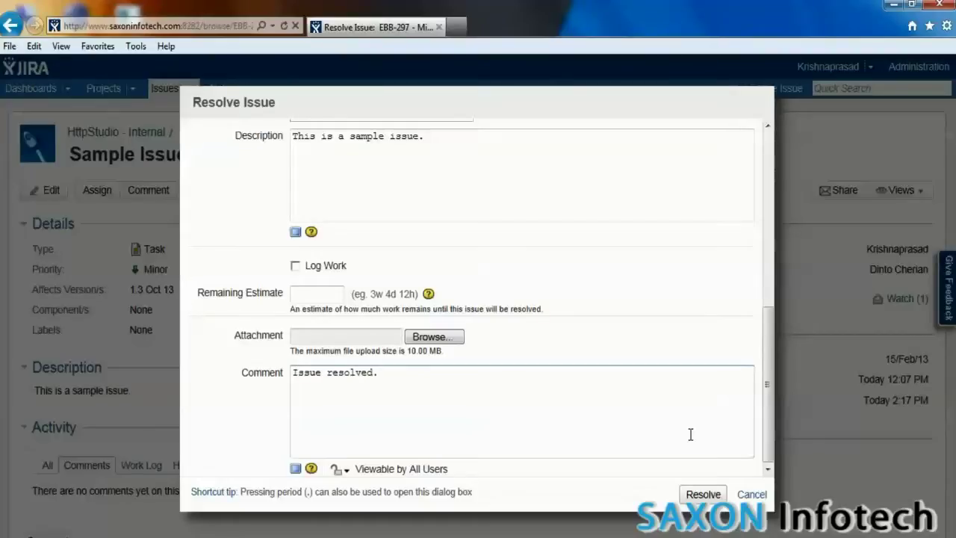
pyautogui.write('.')
pyautogui.click(702, 495)
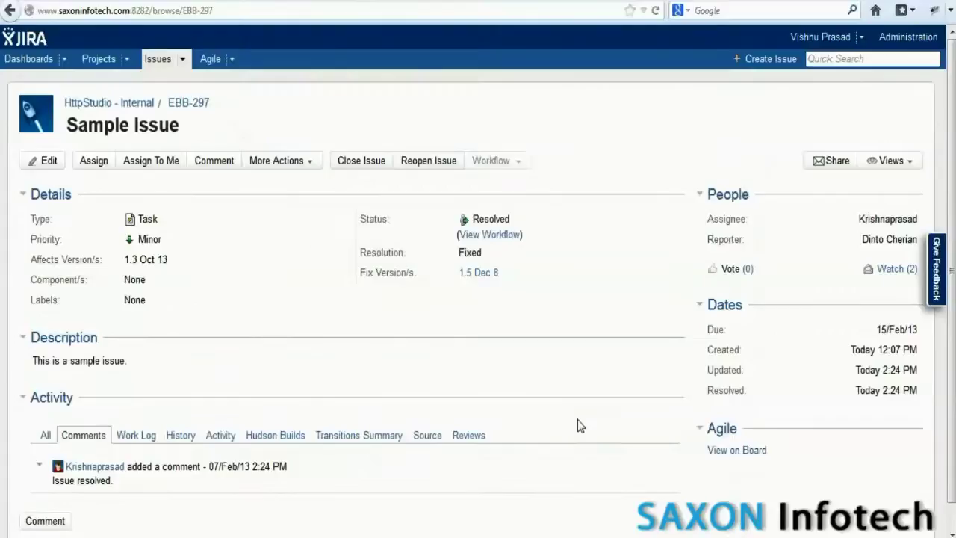
# - Start closing the resolved Sample Issue from the reviewer's account and enter the comment "Verified"
pyautogui.click(359, 161)
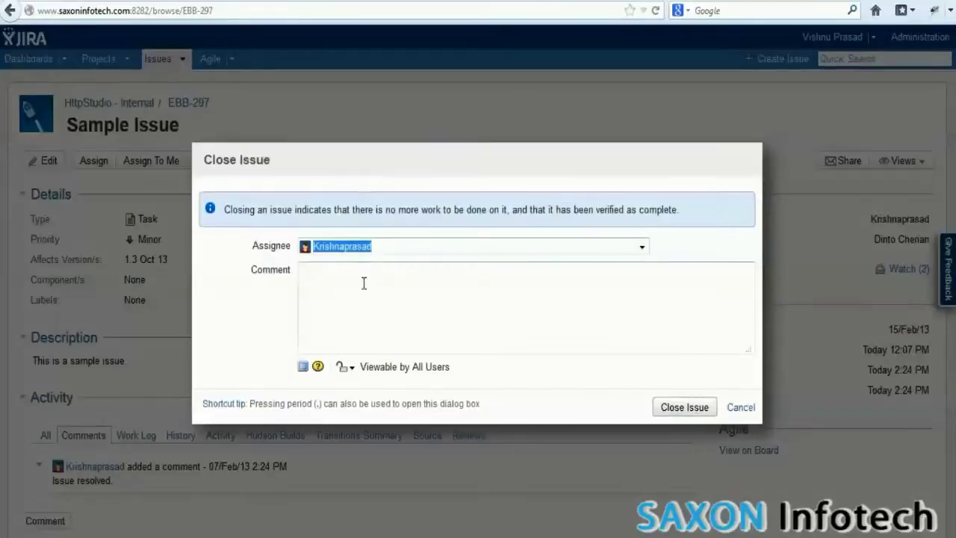
pyautogui.click(363, 283)
pyautogui.write('Ve')
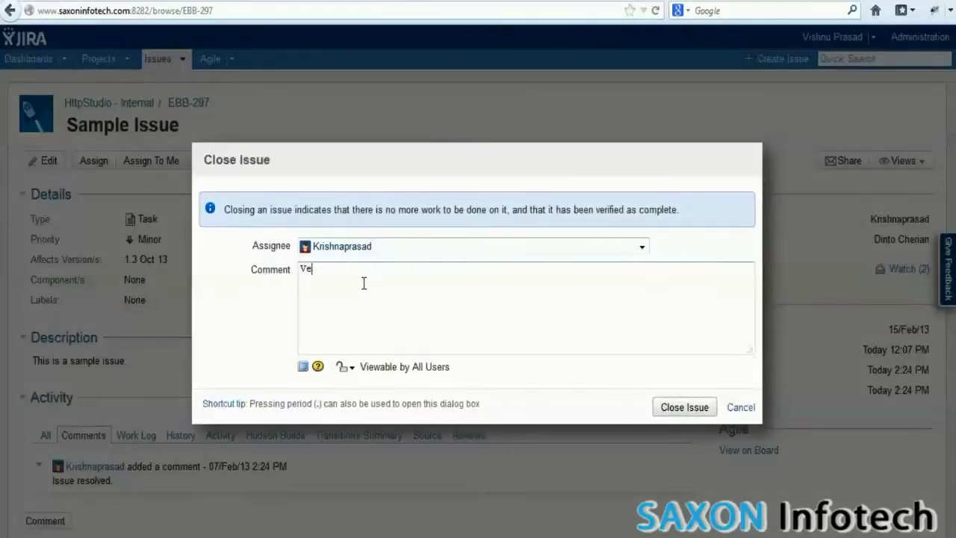
pyautogui.write('rified')
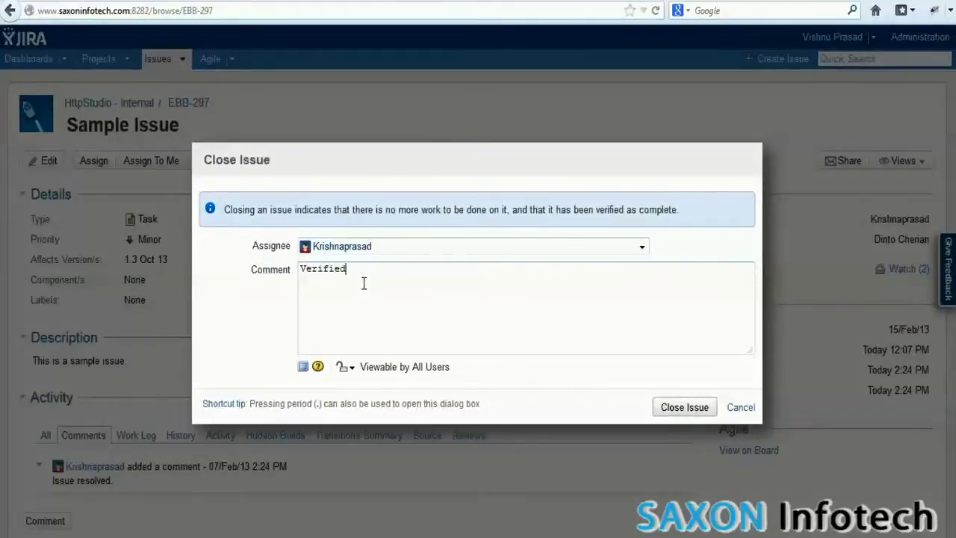